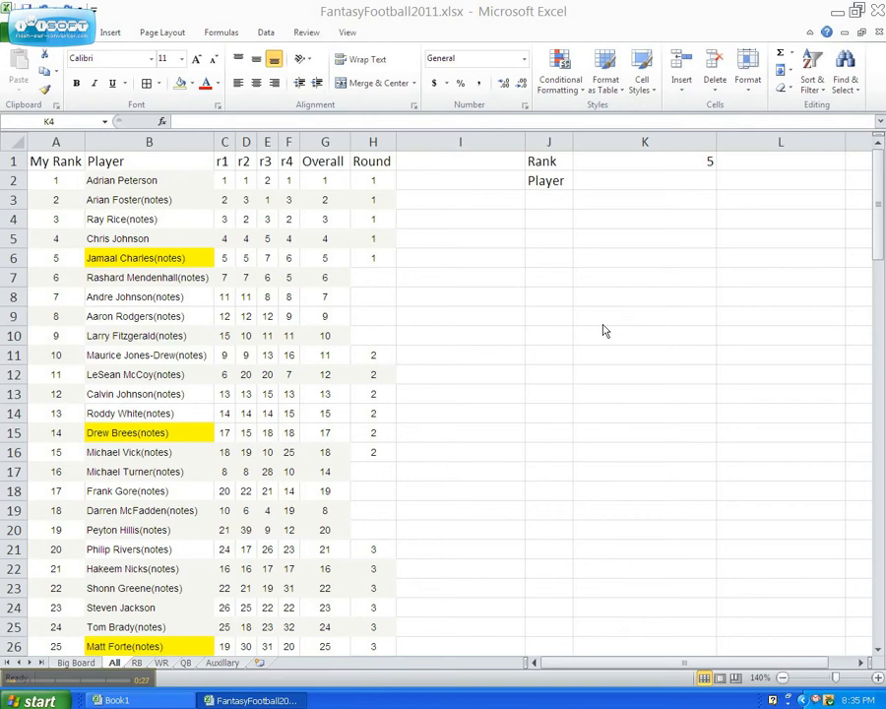
Insert a VLOOKUP function in the Player cell K2 with the rank in K1 as its lookup value
{"action": "left_click", "coordinate": [619, 185]}
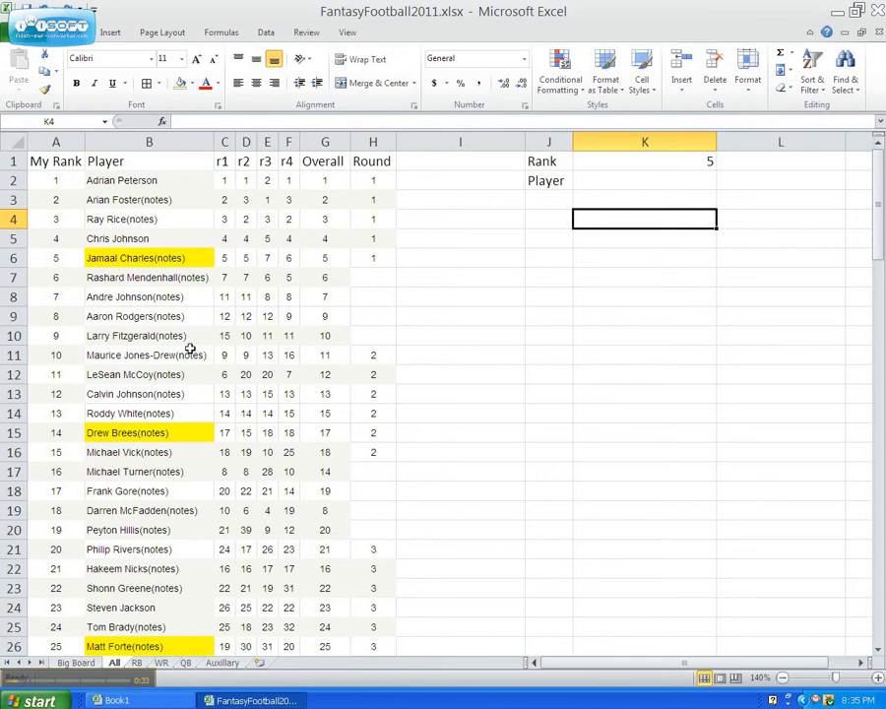
{"action": "left_click", "coordinate": [627, 179]}
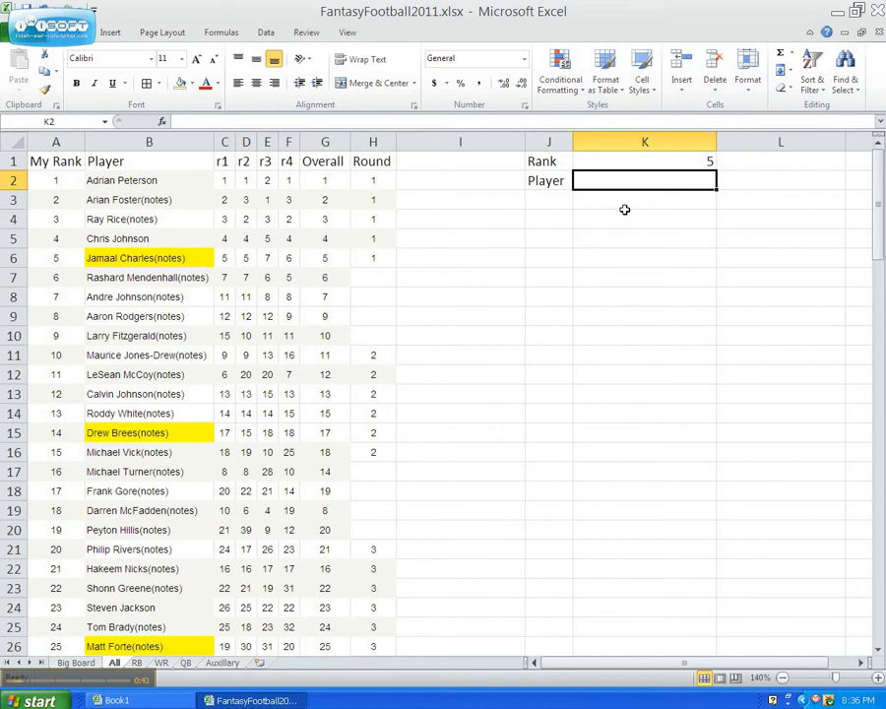
{"action": "left_click", "coordinate": [211, 36]}
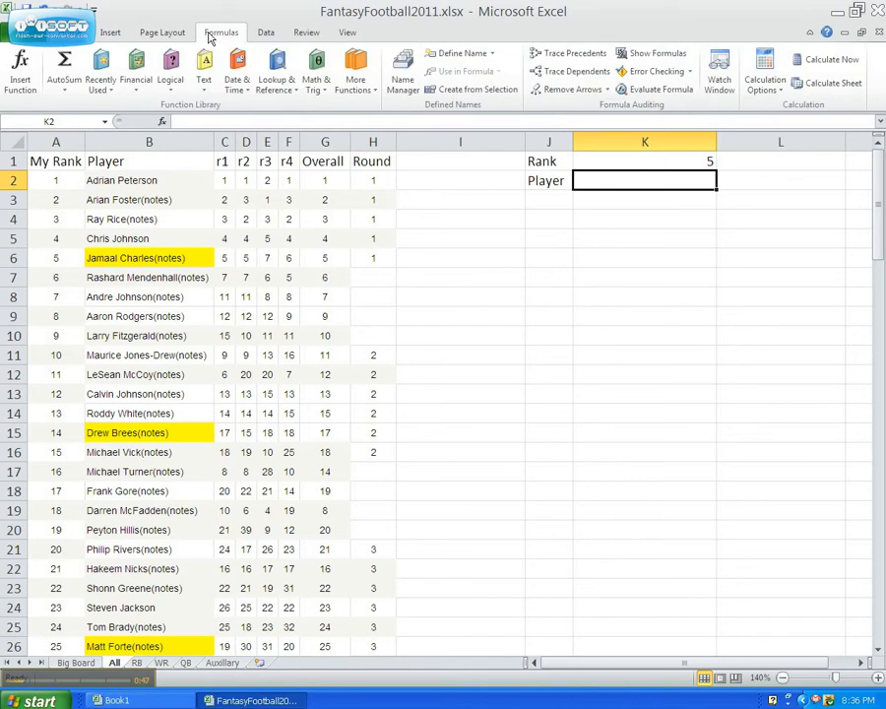
{"action": "left_click", "coordinate": [278, 86]}
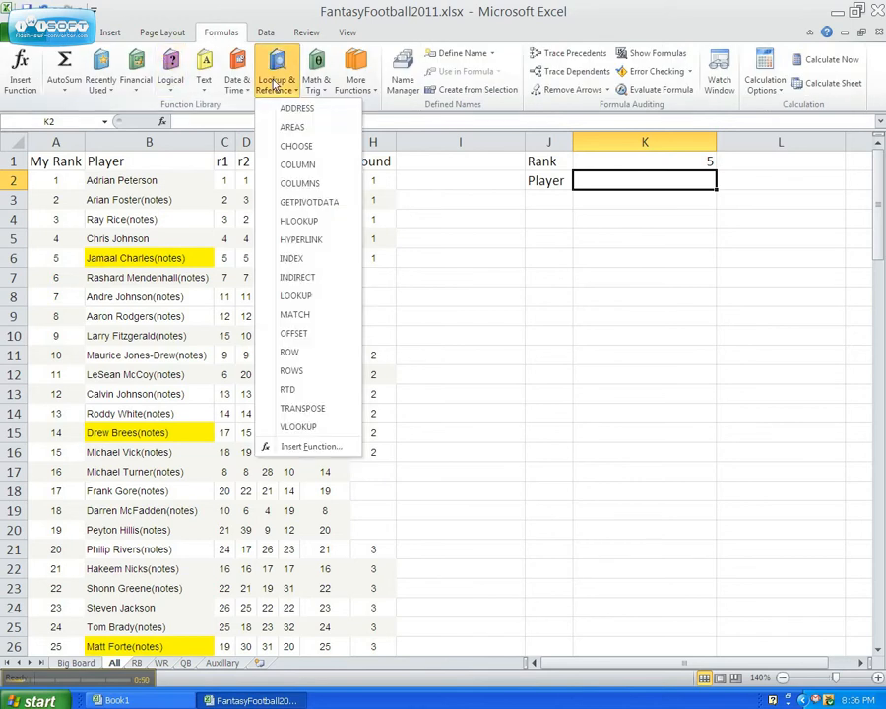
{"action": "left_click", "coordinate": [299, 427]}
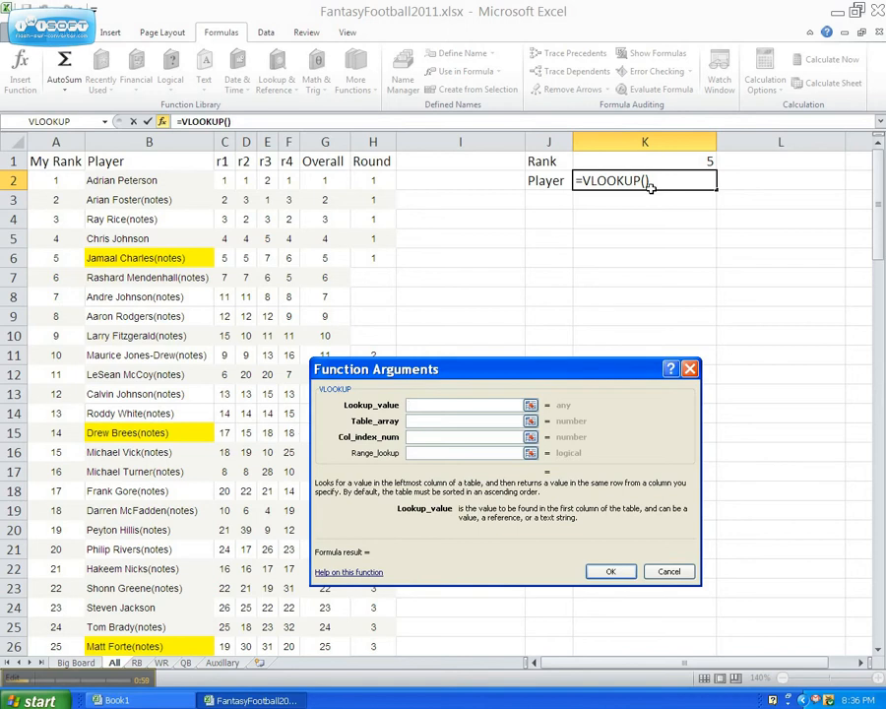
{"action": "left_click", "coordinate": [667, 157]}
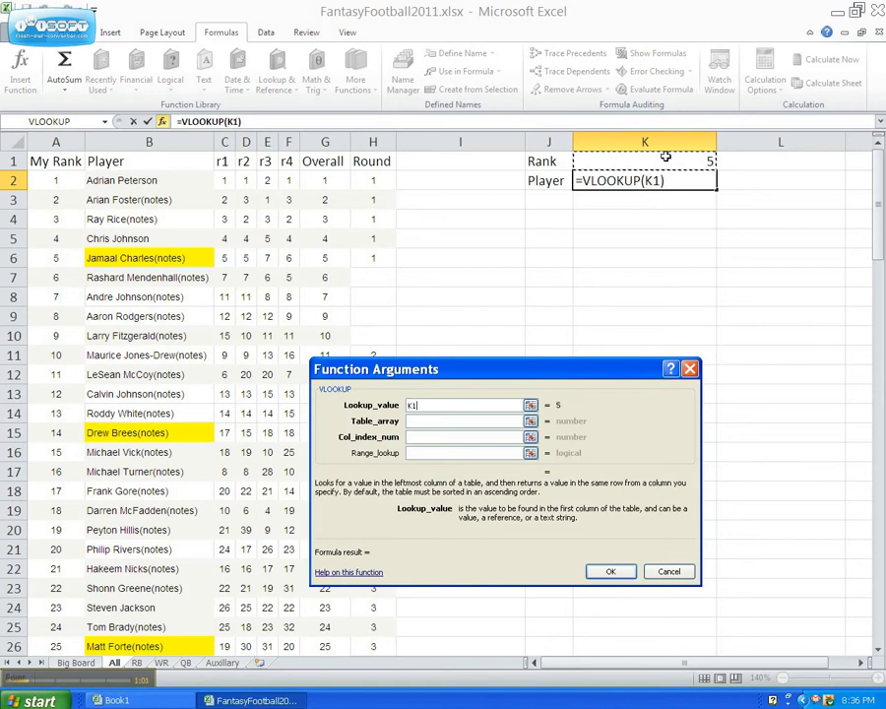
Complete the VLOOKUP with table array A2:B115 and column index number 2, leaving the range lookup empty
{"action": "left_click", "coordinate": [461, 422]}
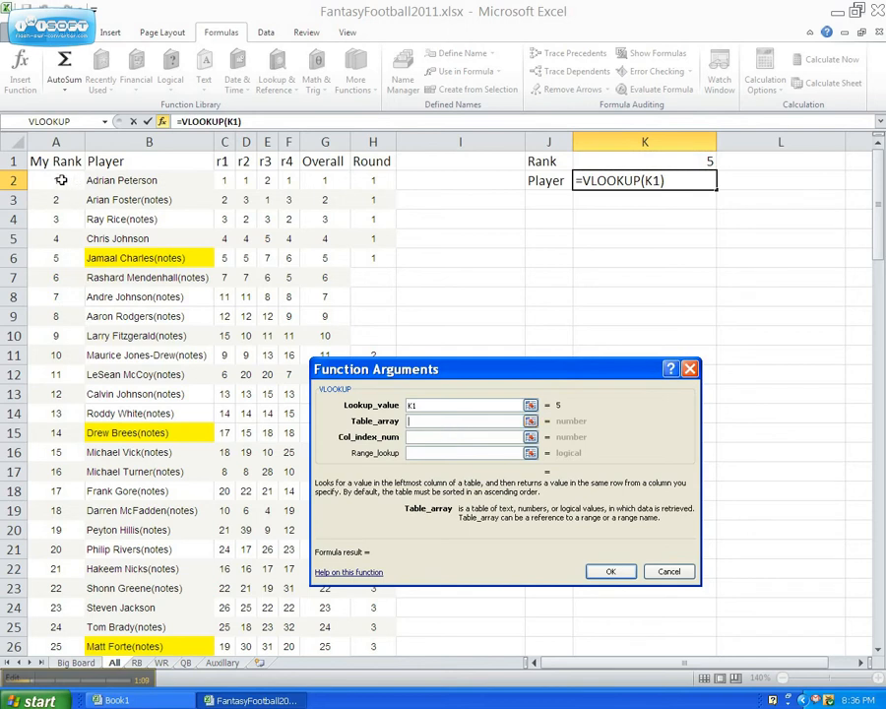
{"action": "left_click_drag", "start_coordinate": [61, 180], "coordinate": [133, 630]}
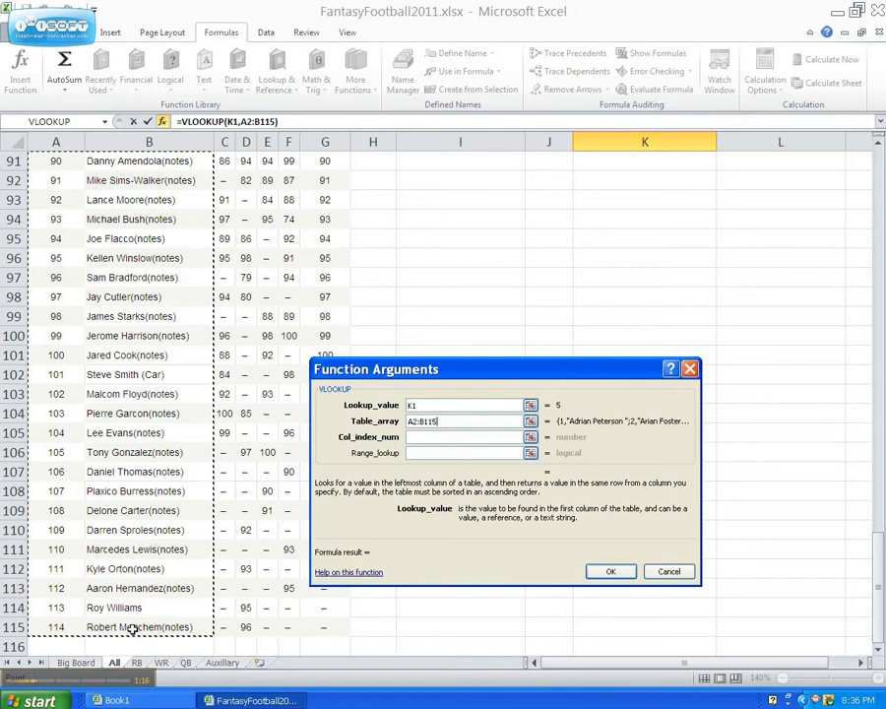
{"action": "left_click", "coordinate": [441, 439]}
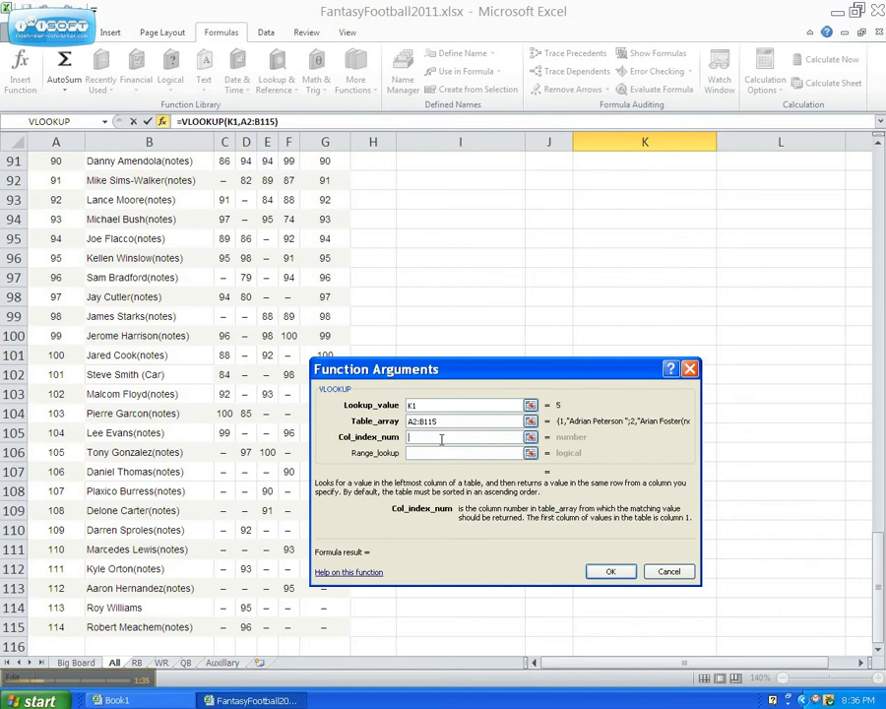
{"action": "type", "text": "2"}
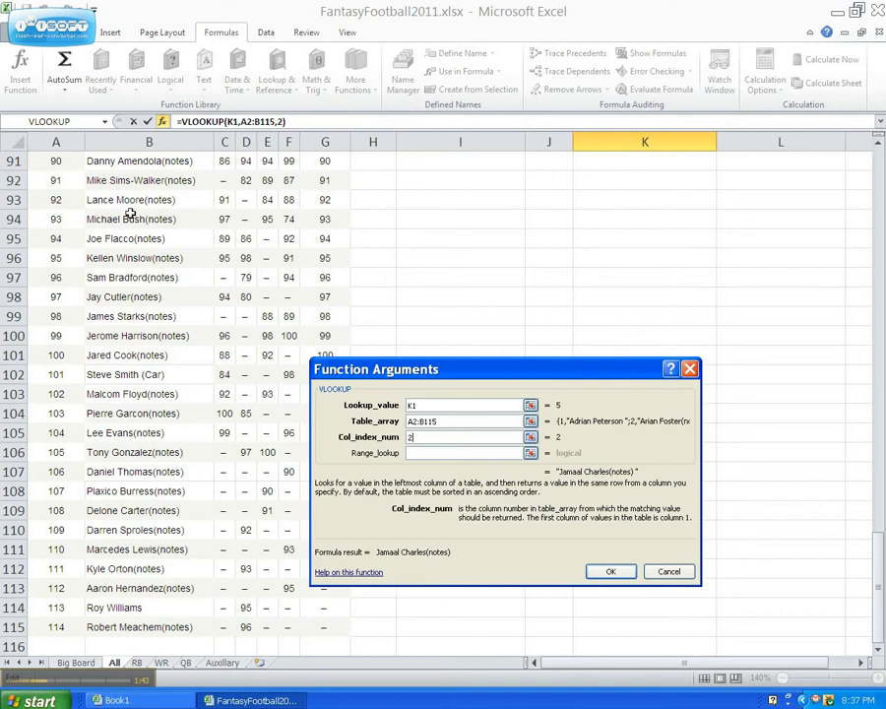
{"action": "left_click", "coordinate": [613, 572]}
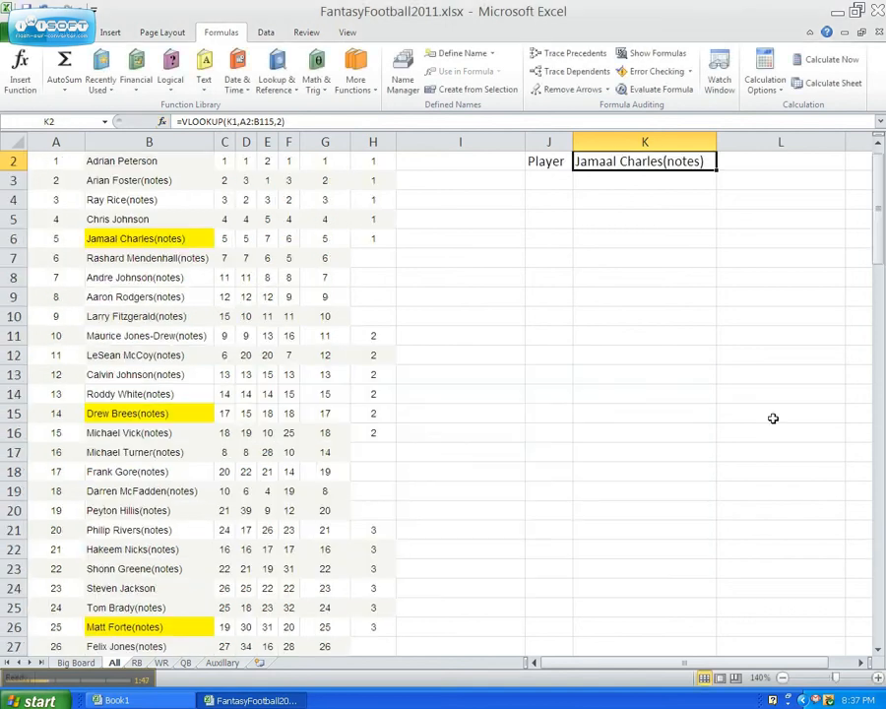
Test the player lookup by setting the rank in K1 to 16, 25 and finally 60
{"action": "scroll", "coordinate": [684, 162], "scroll_direction": "up", "scroll_amount": 1}
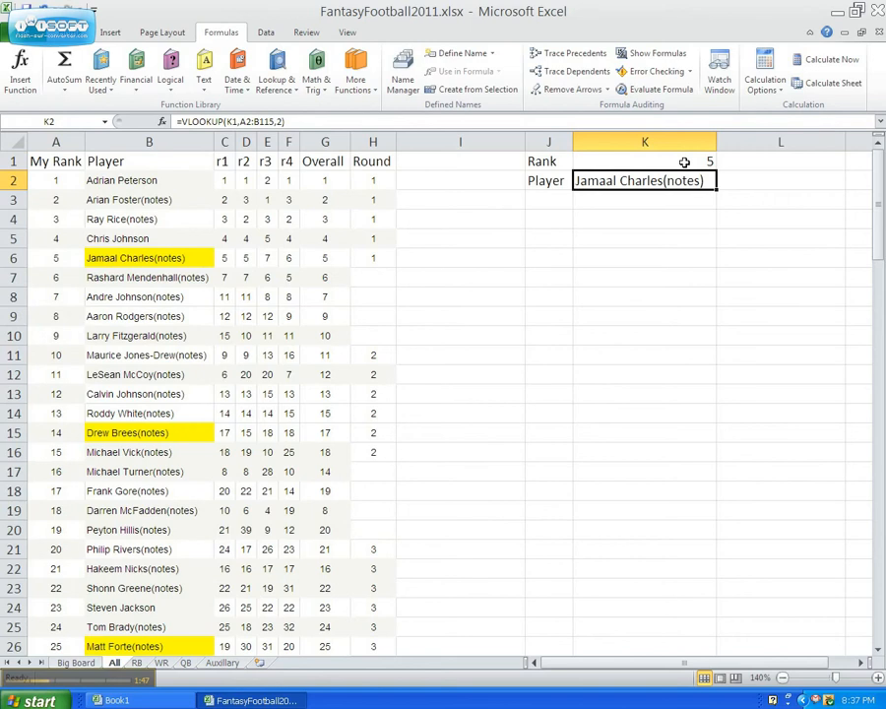
{"action": "left_click", "coordinate": [684, 162]}
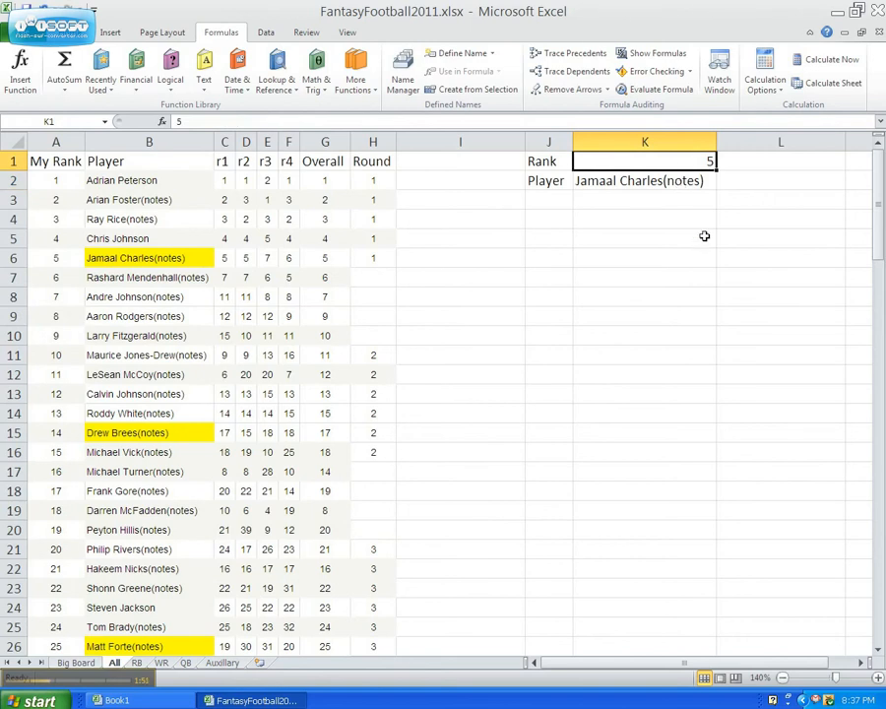
{"action": "type", "text": "16"}
{"action": "key", "text": "Return"}
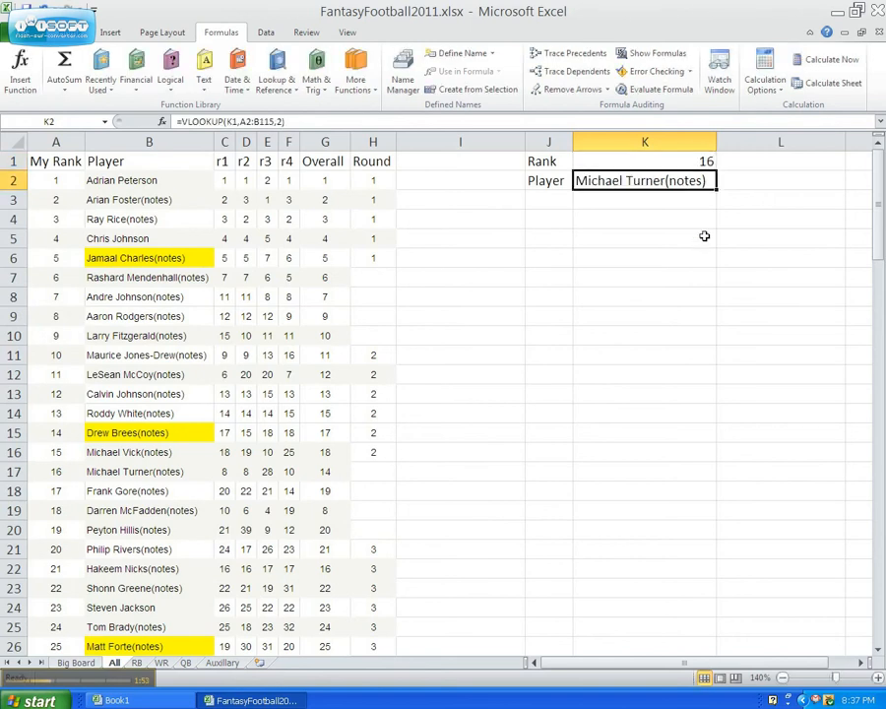
{"action": "key", "text": "Up"}
{"action": "type", "text": "25"}
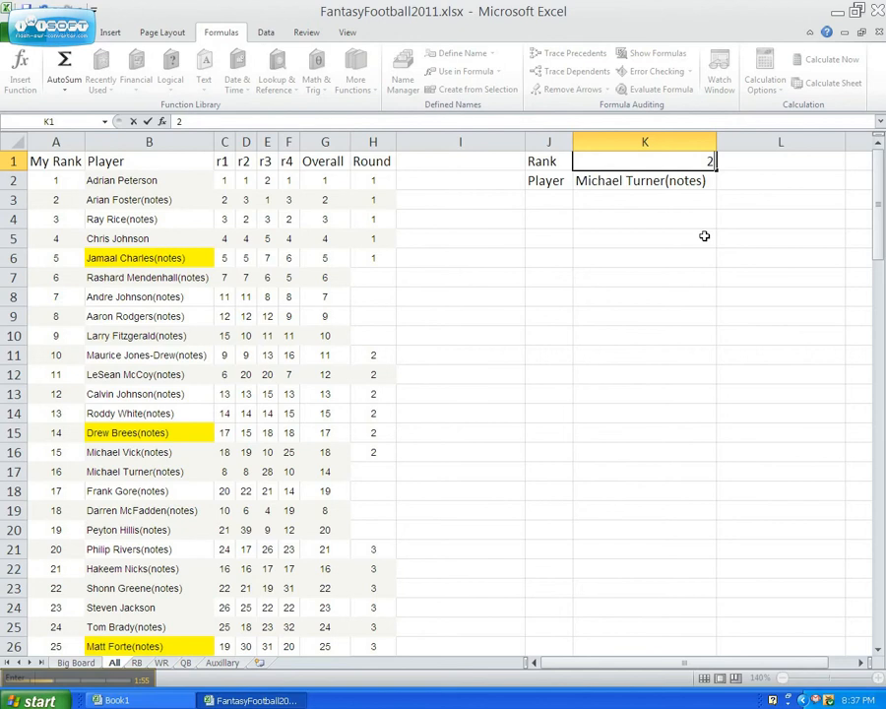
{"action": "key", "text": "Return"}
{"action": "key", "text": "Up"}
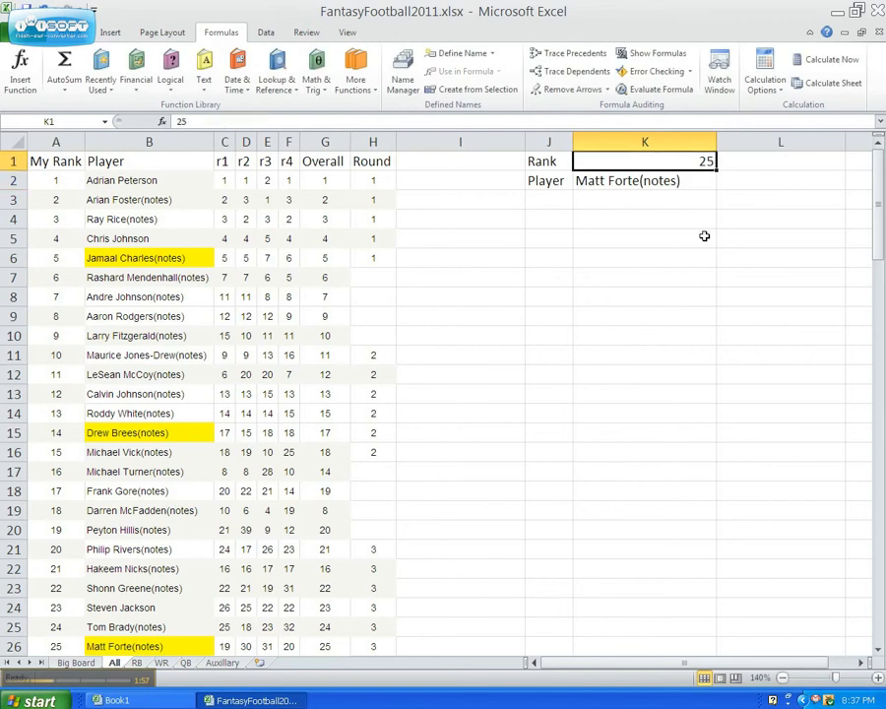
{"action": "type", "text": "60"}
{"action": "key", "text": "Return"}
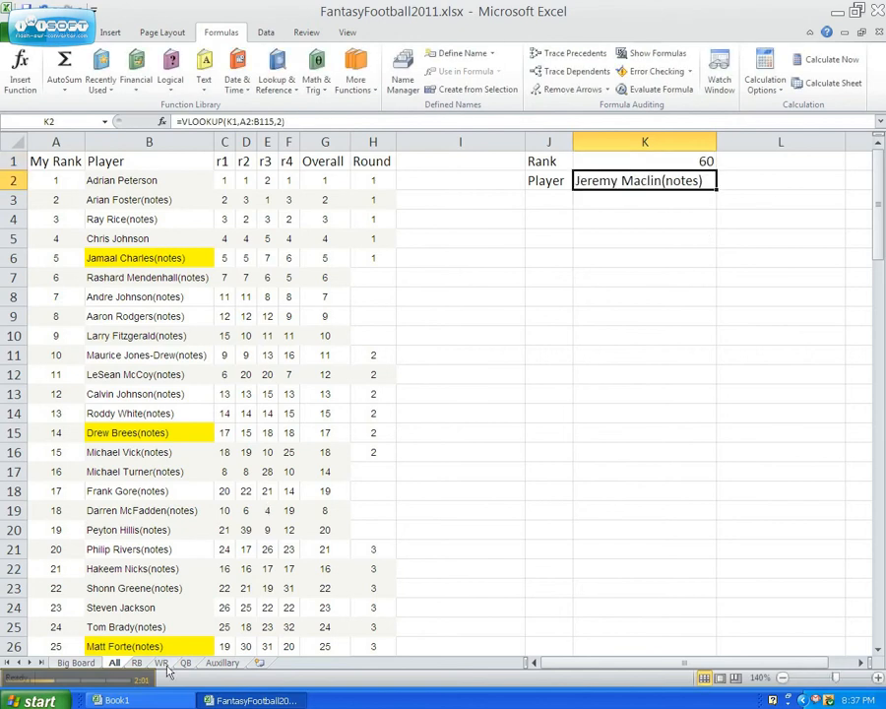
Switch to the Book1 workbook and start a VLOOKUP in C4 with lookup value B4 and table array E4:F8
{"action": "left_click", "coordinate": [163, 697]}
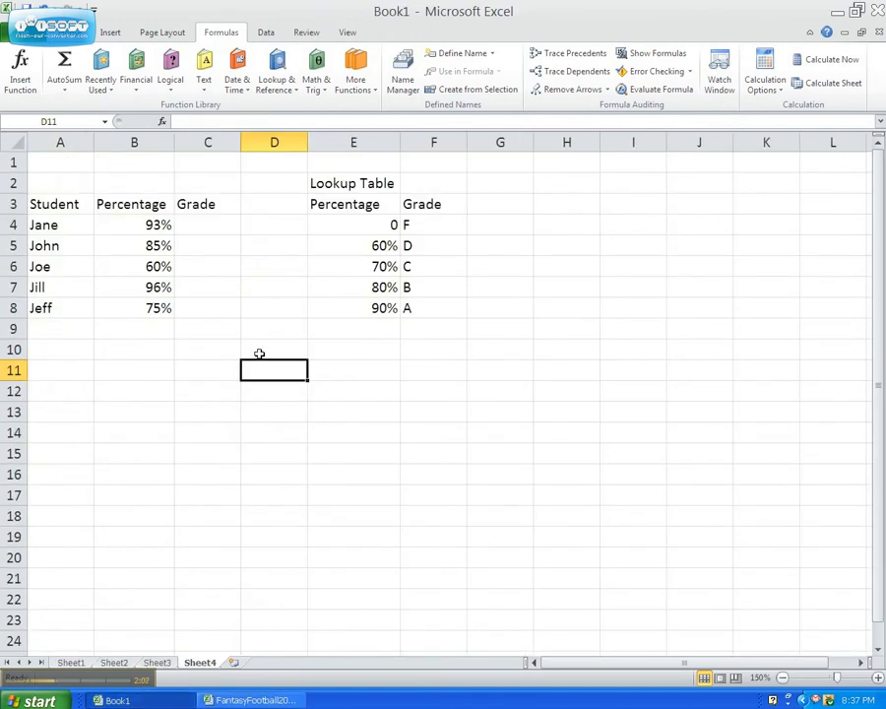
{"action": "left_click", "coordinate": [217, 227]}
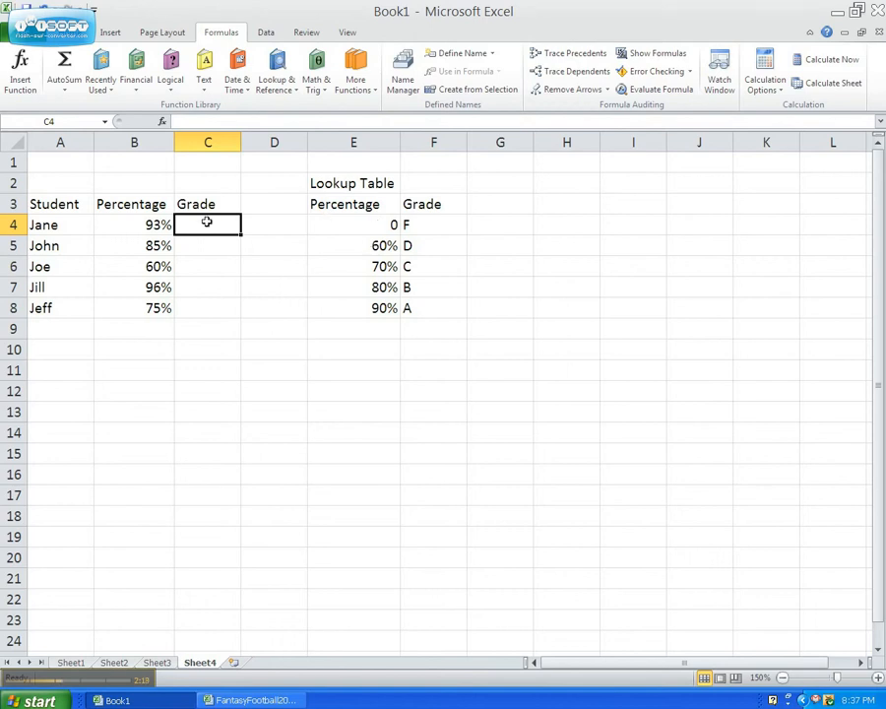
{"action": "type", "text": "=Vloo"}
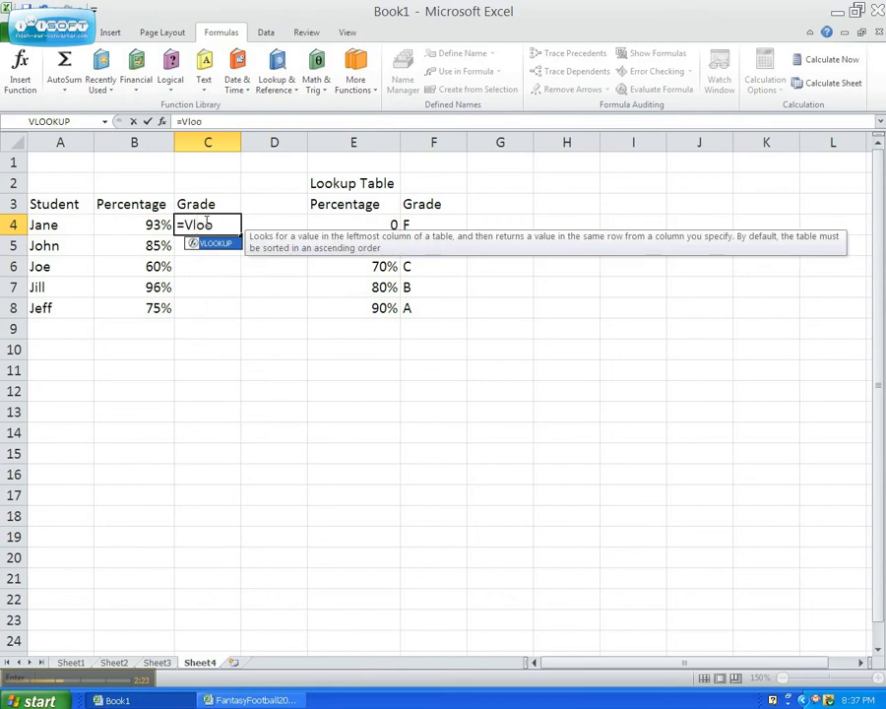
{"action": "key", "text": "Tab"}
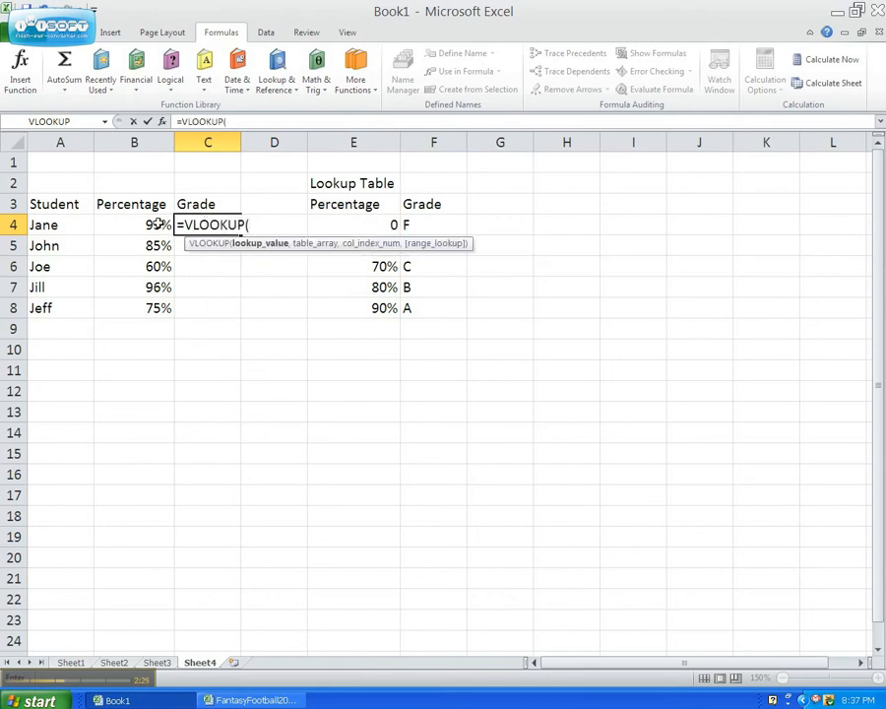
{"action": "left_click", "coordinate": [156, 223]}
{"action": "type", "text": ","}
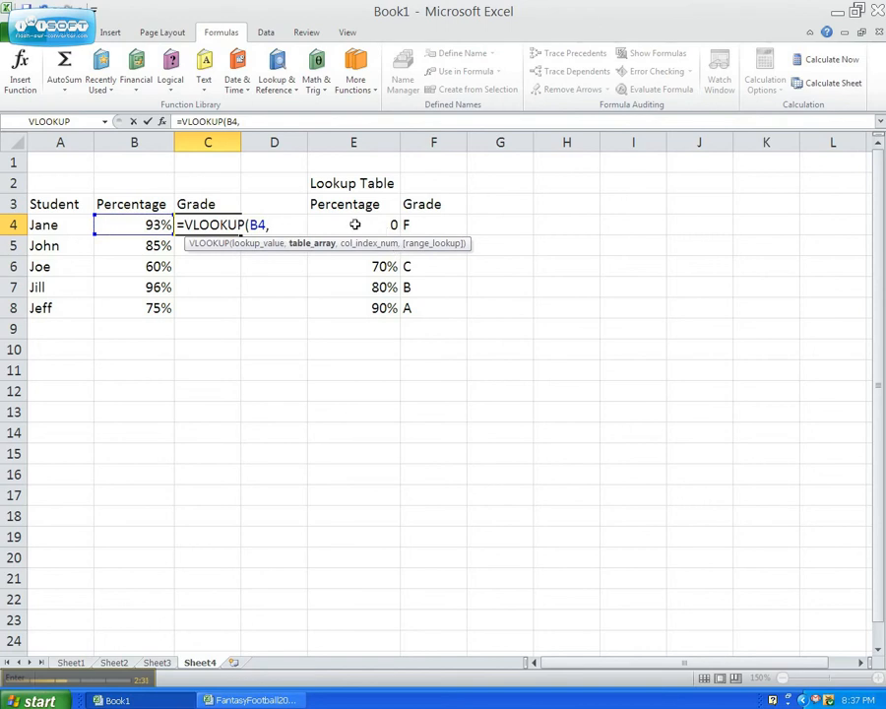
{"action": "left_click", "coordinate": [352, 224]}
{"action": "left_click_drag", "start_coordinate": [437, 287], "coordinate": [444, 301]}
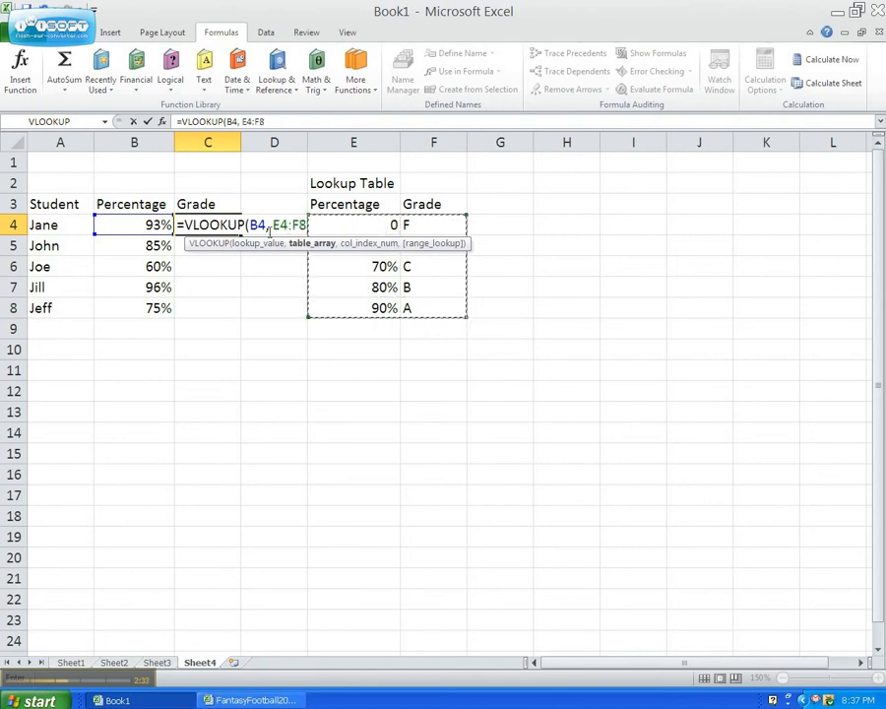
Make the table array in the C4 formula absolute as $E$4:$F$8
{"action": "left_click", "coordinate": [270, 227]}
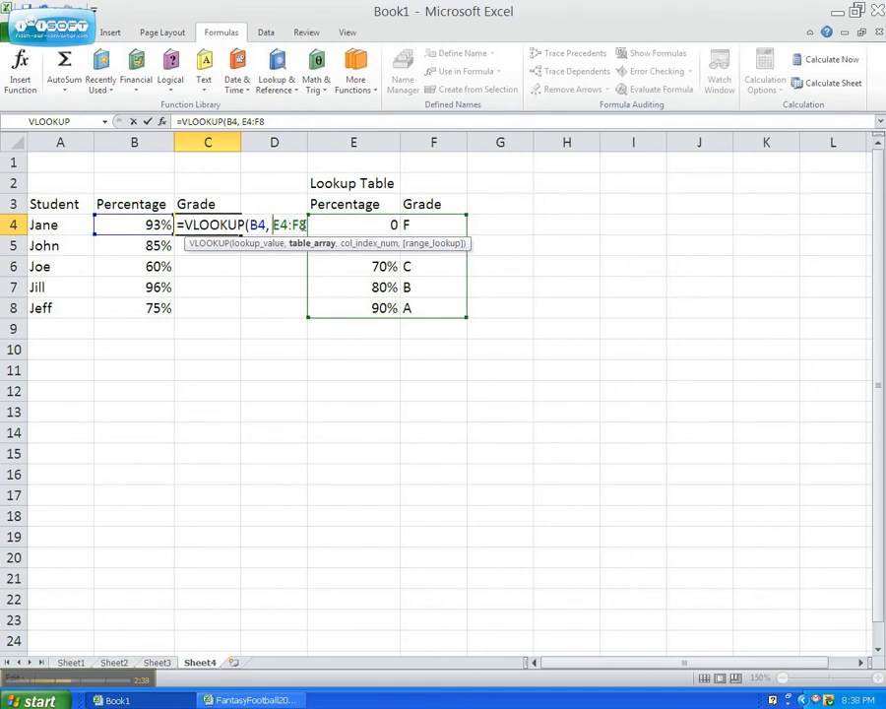
{"action": "type", "text": "$"}
{"action": "key", "text": "Right"}
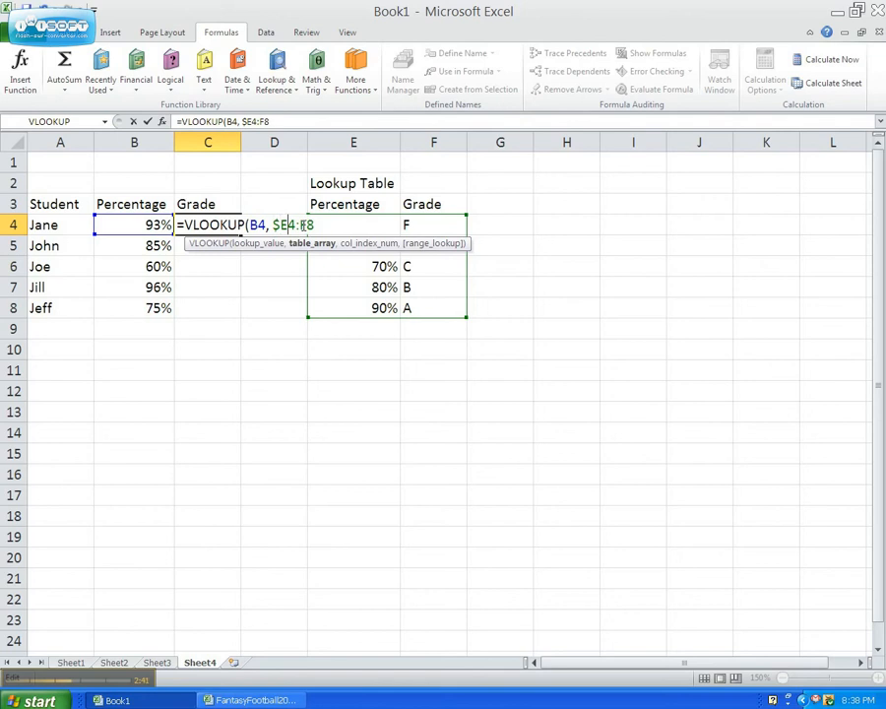
{"action": "type", "text": "$"}
{"action": "key", "text": "Right"}
{"action": "key", "text": "Right"}
{"action": "type", "text": "$"}
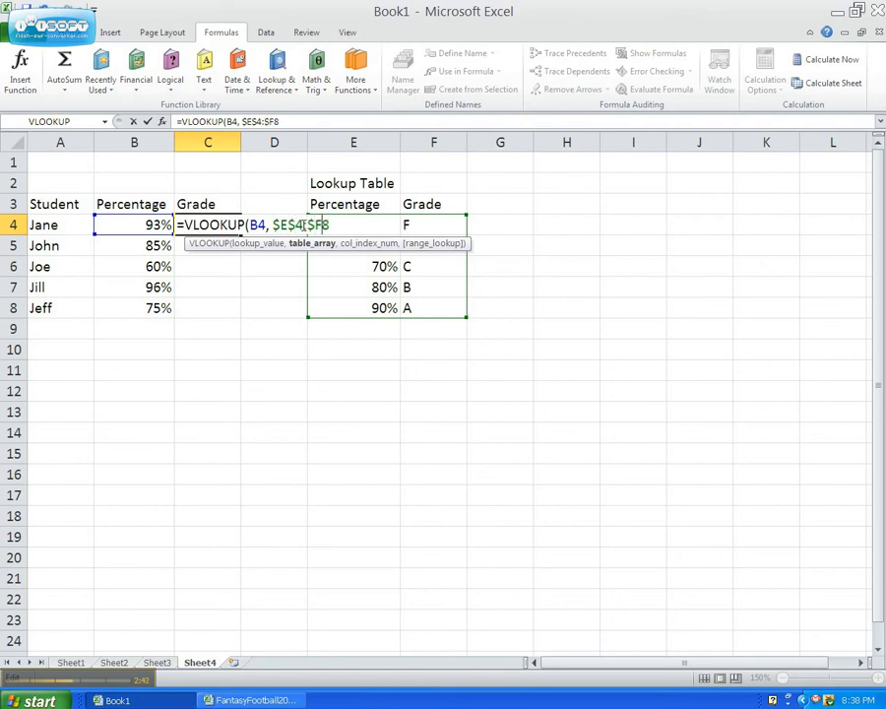
{"action": "key", "text": "Right"}
{"action": "type", "text": "$"}
Finish the C4 VLOOKUP formula with column index number 2
{"action": "type", "text": ","}
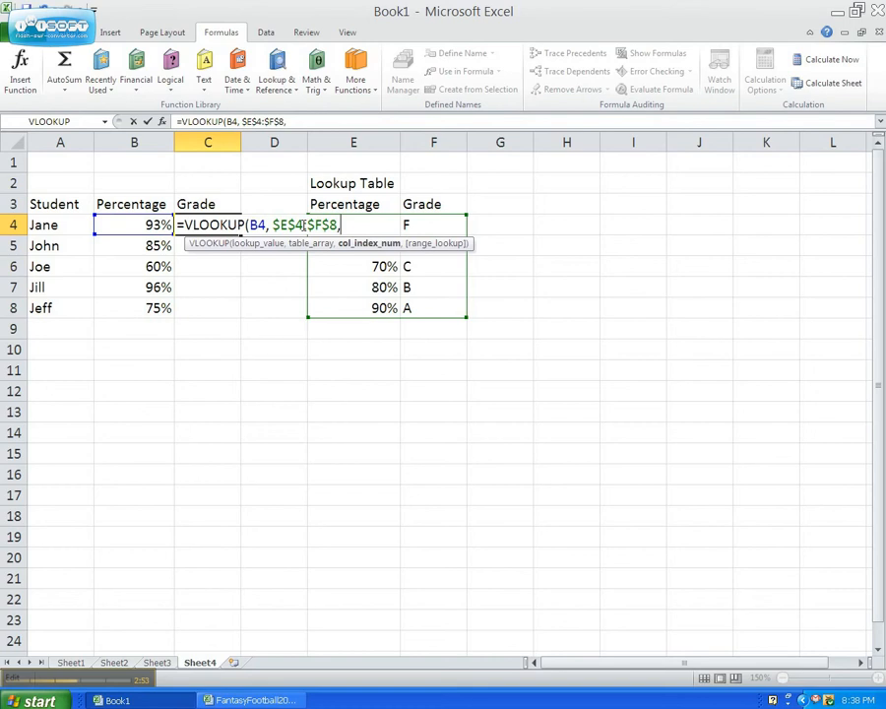
{"action": "type", "text": " 2)"}
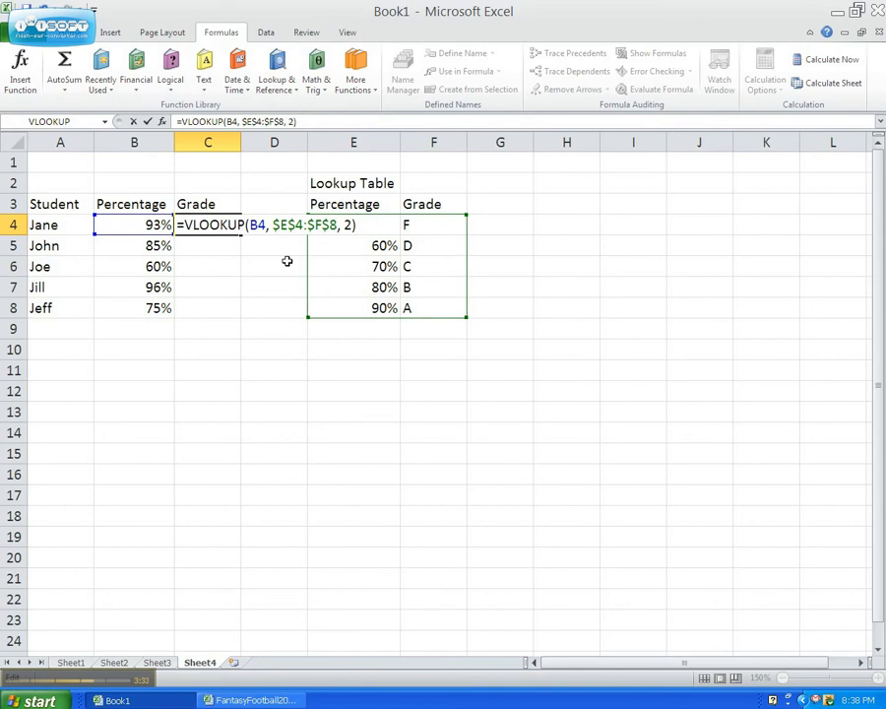
{"action": "key", "text": "Return"}
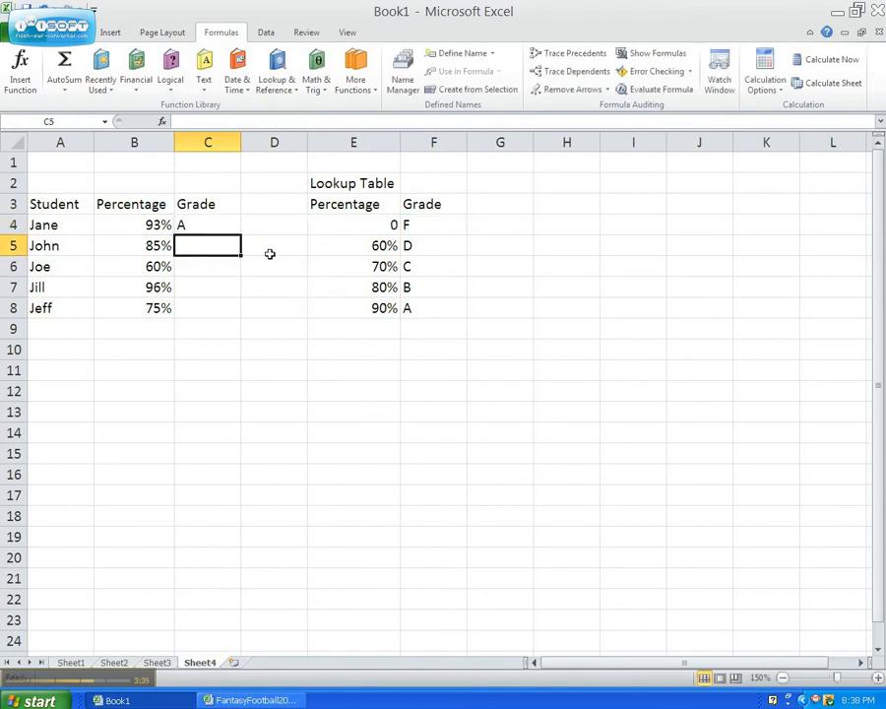
Copy the grade formula from C4 to the remaining students' cells C5:C8
{"action": "left_click", "coordinate": [208, 225]}
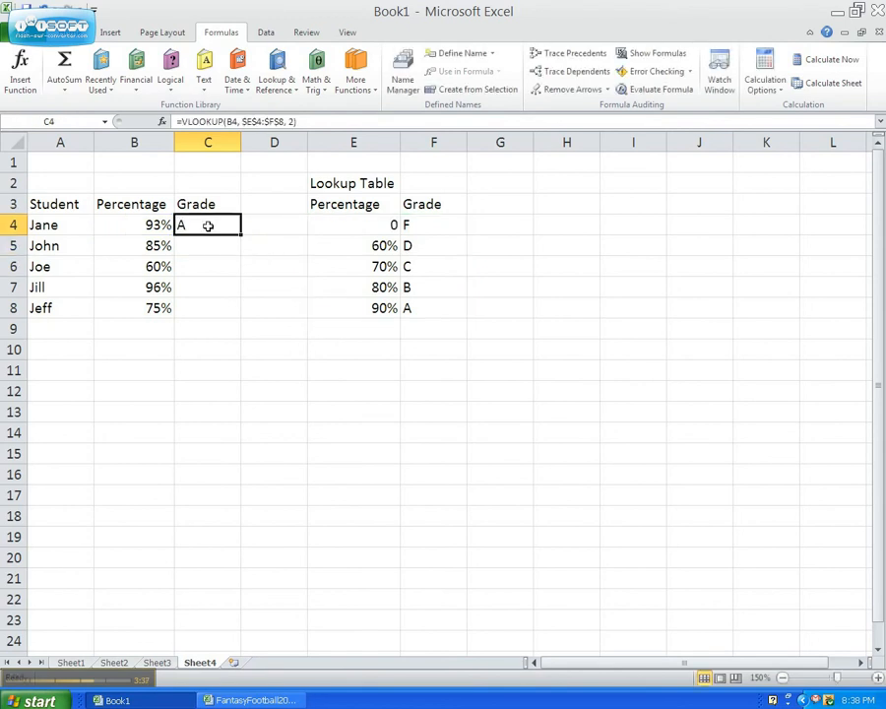
{"action": "key", "text": "ctrl+c"}
{"action": "left_click_drag", "start_coordinate": [215, 253], "coordinate": [224, 307]}
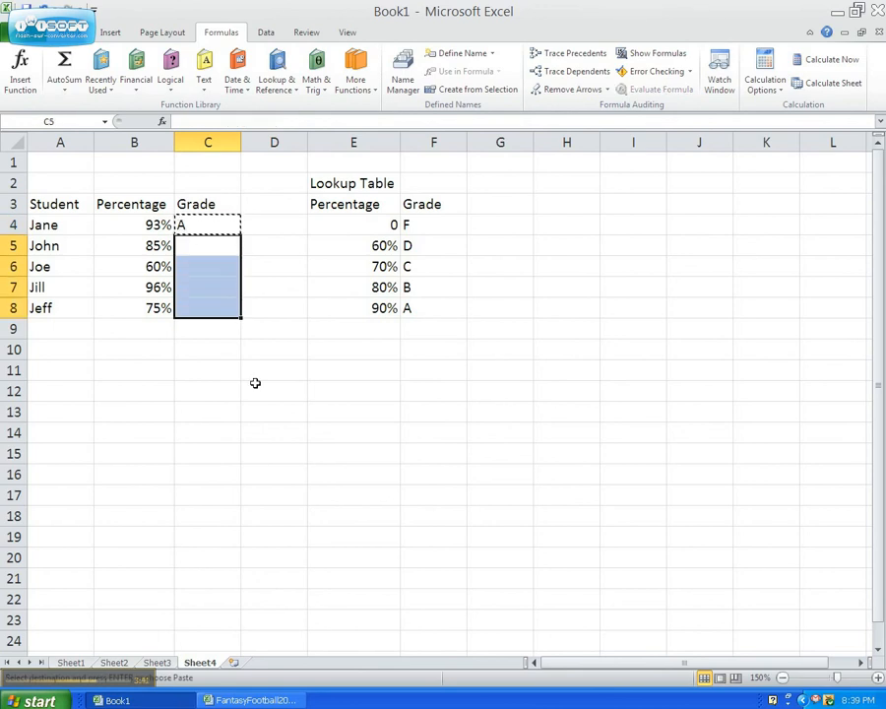
{"action": "key", "text": "ctrl+v"}
{"action": "left_click", "coordinate": [227, 389]}
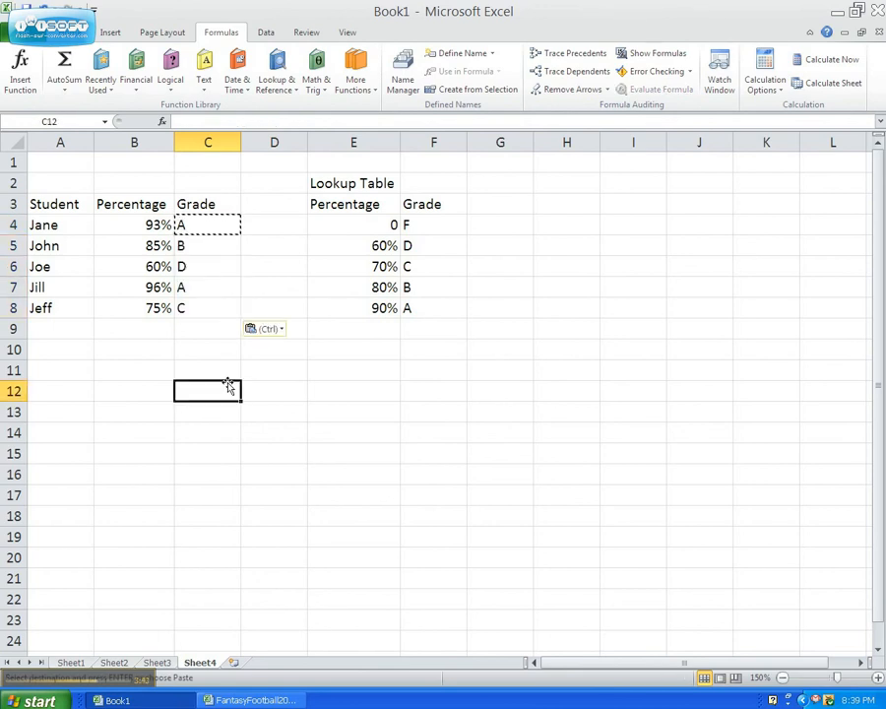
{"action": "left_click", "coordinate": [167, 248]}
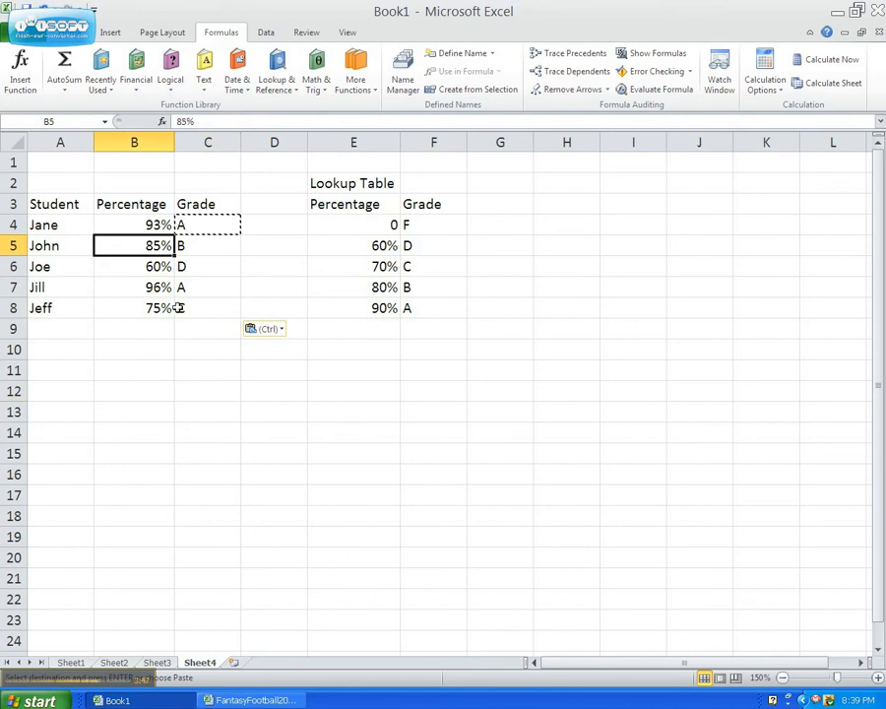
{"action": "left_click", "coordinate": [195, 308]}
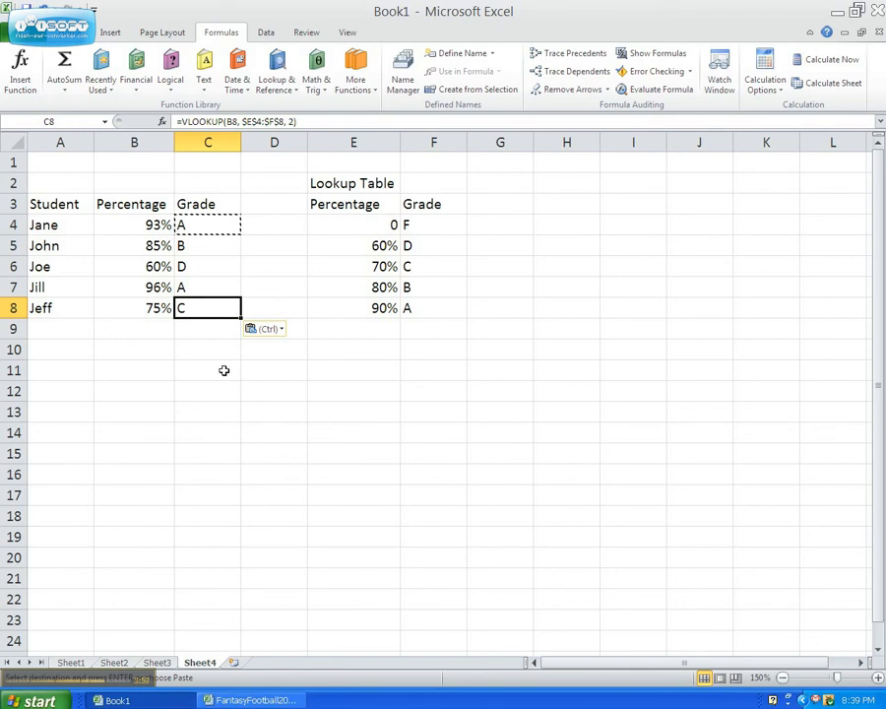
{"action": "left_click", "coordinate": [47, 678]}
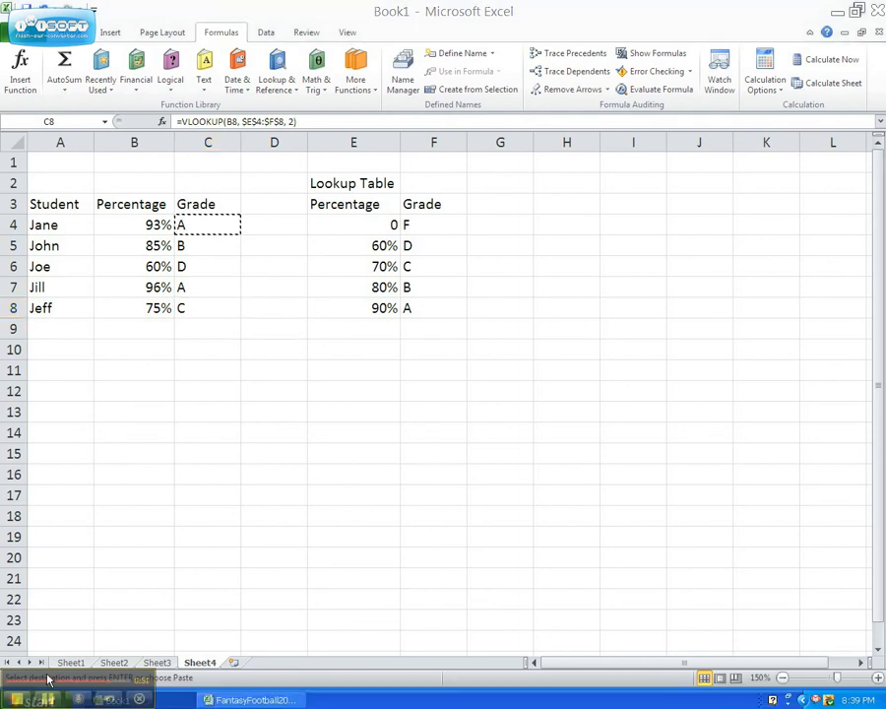